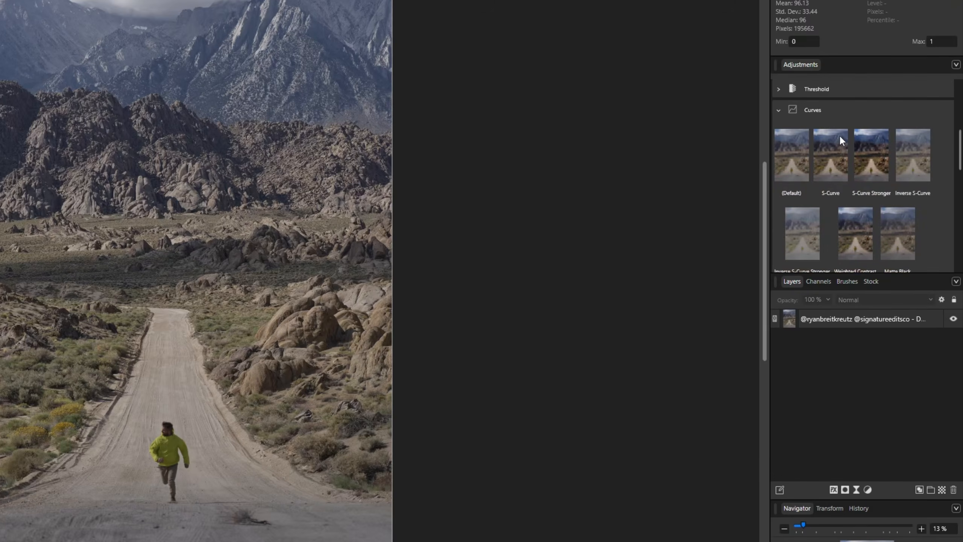
Add a Curves adjustment to the photo using the (Default) preset.
scroll(761, 154, "down", 3)
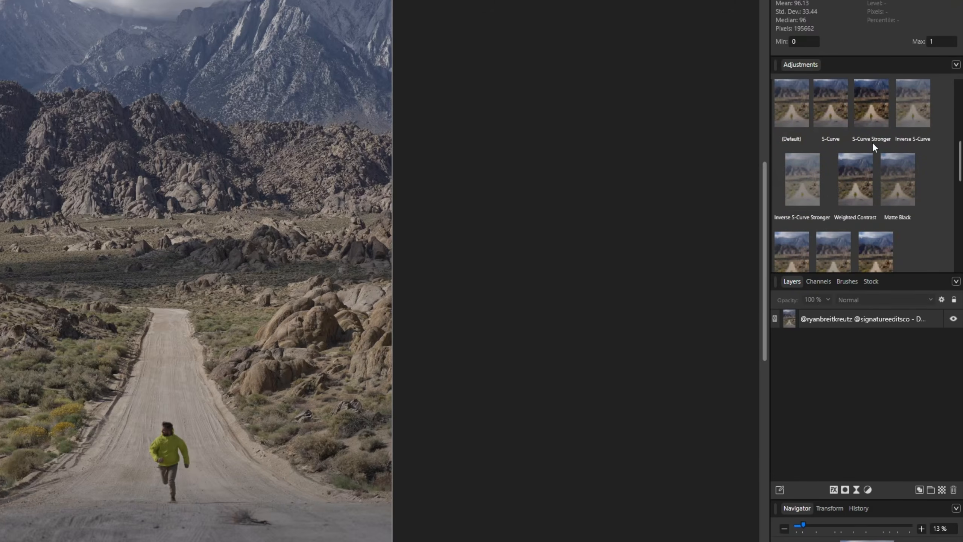
scroll(872, 146, "up", 3)
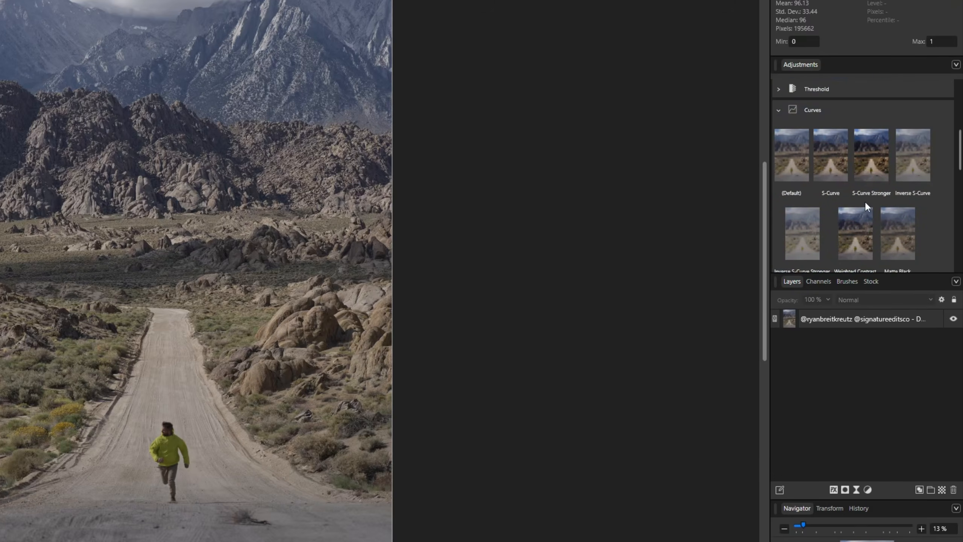
left_click(789, 160)
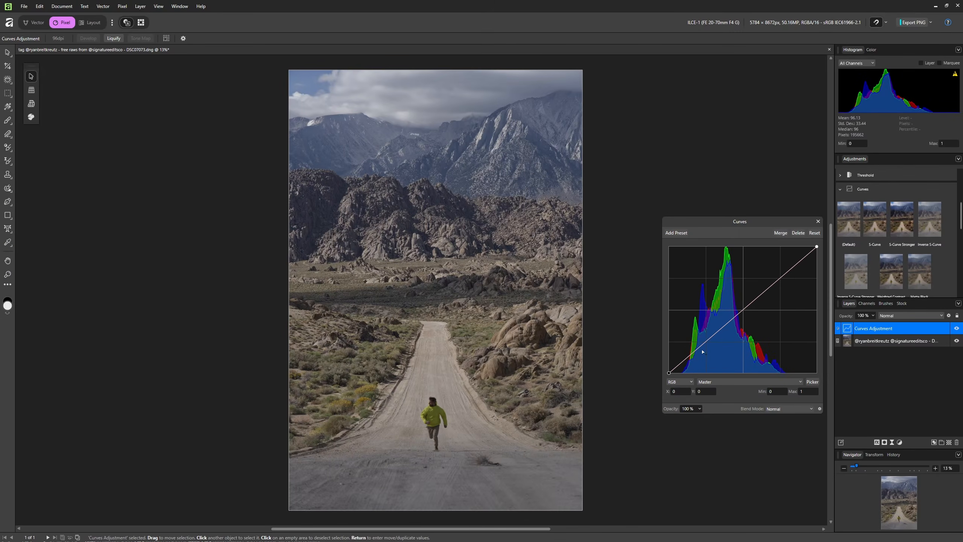
Try a Master S-curve with points at about X 0.67, Y 0.797 and X 0.273, Y 0.177, and reset it.
left_click(774, 283)
left_click_drag(774, 284, 768, 272)
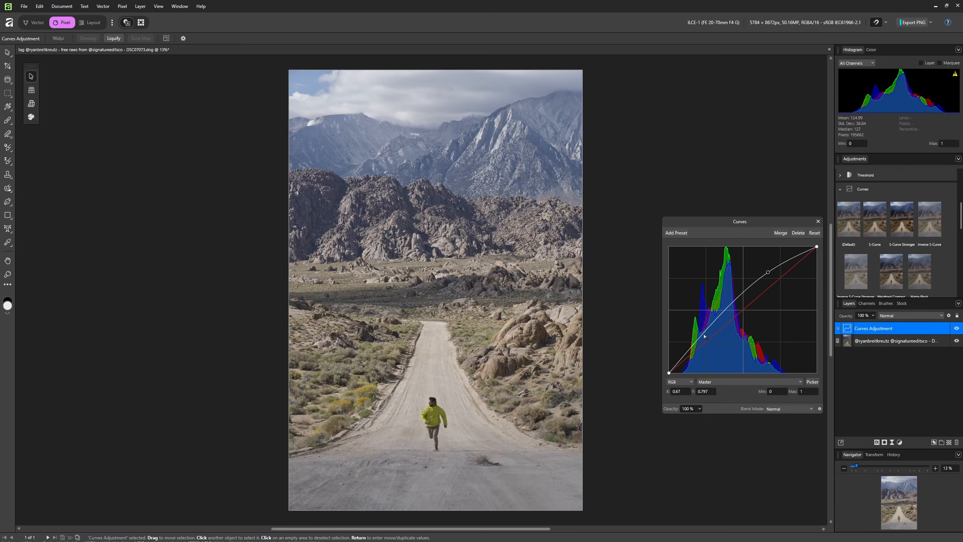
left_click_drag(705, 336, 709, 351)
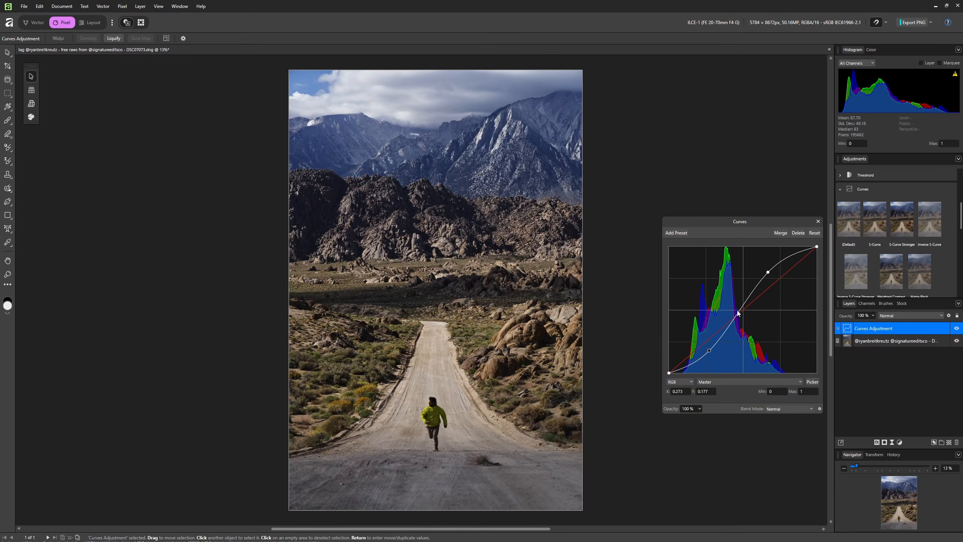
left_click(669, 373)
mouse_move(665, 375)
left_mouse_down()
mouse_move(653, 354)
mouse_move(667, 378)
mouse_move(696, 380)
mouse_move(670, 379)
left_mouse_up()
mouse_move(817, 246)
left_mouse_down()
mouse_move(799, 244)
mouse_move(818, 246)
mouse_move(818, 262)
mouse_move(781, 221)
mouse_move(796, 218)
mouse_move(781, 215)
mouse_move(796, 214)
mouse_move(817, 247)
left_mouse_up()
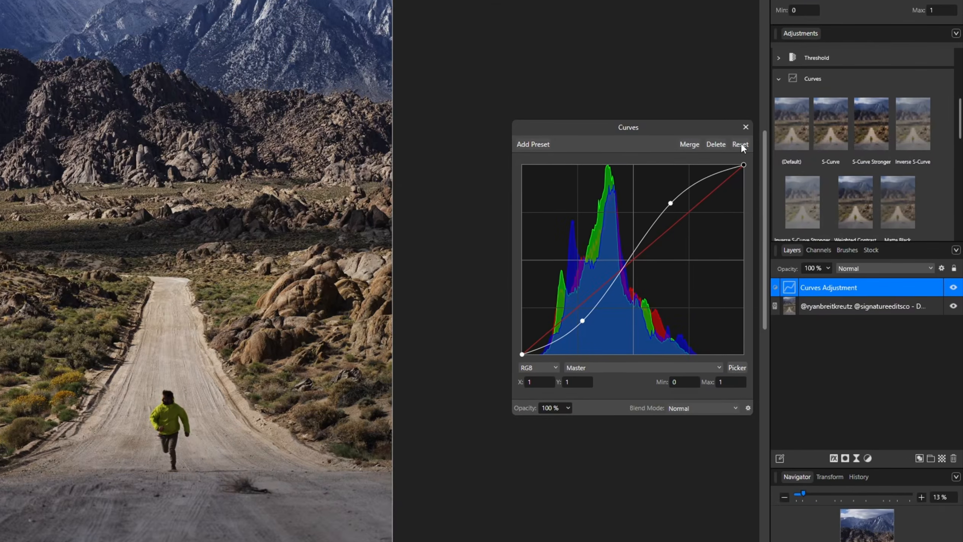
left_click(816, 234)
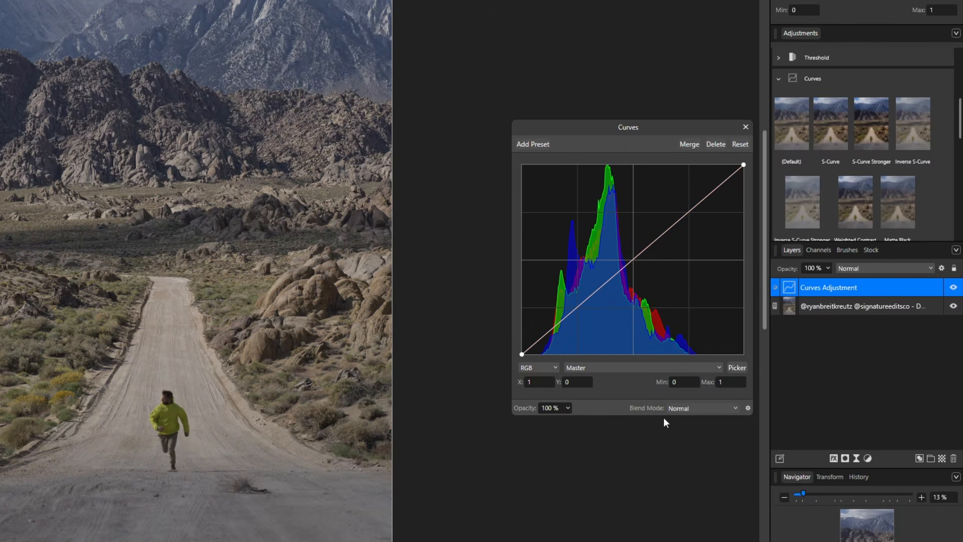
Try the Picker on the photo to darken the rock shadows and brighten the sky, comparing with the adjustment off and on.
left_click(735, 368)
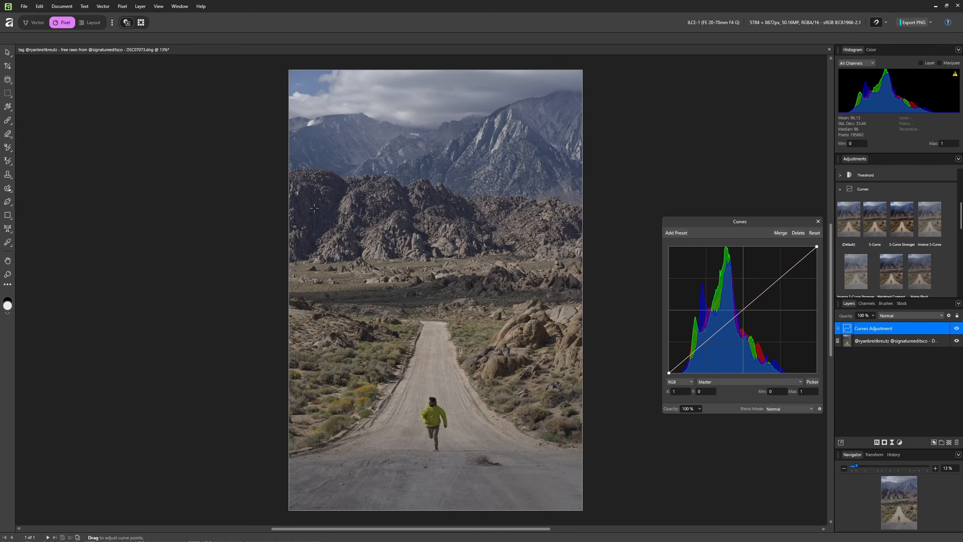
left_click_drag(314, 208, 322, 227)
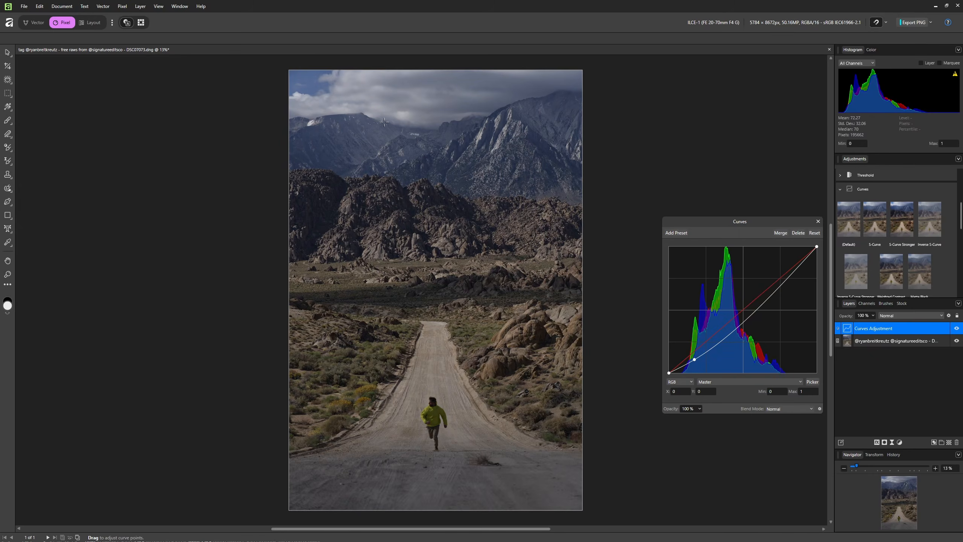
left_click(359, 79)
left_click_drag(358, 78, 357, 32)
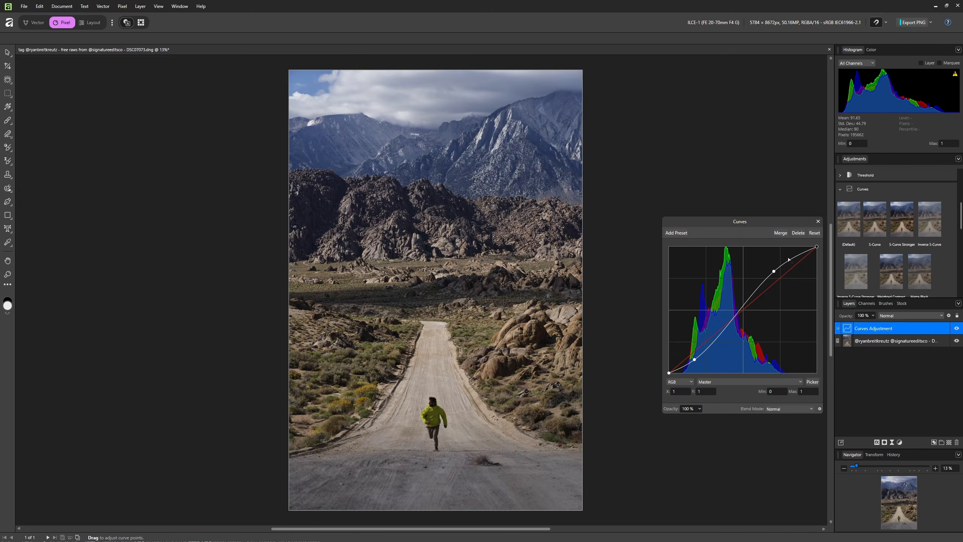
left_click(956, 328)
left_click(957, 329)
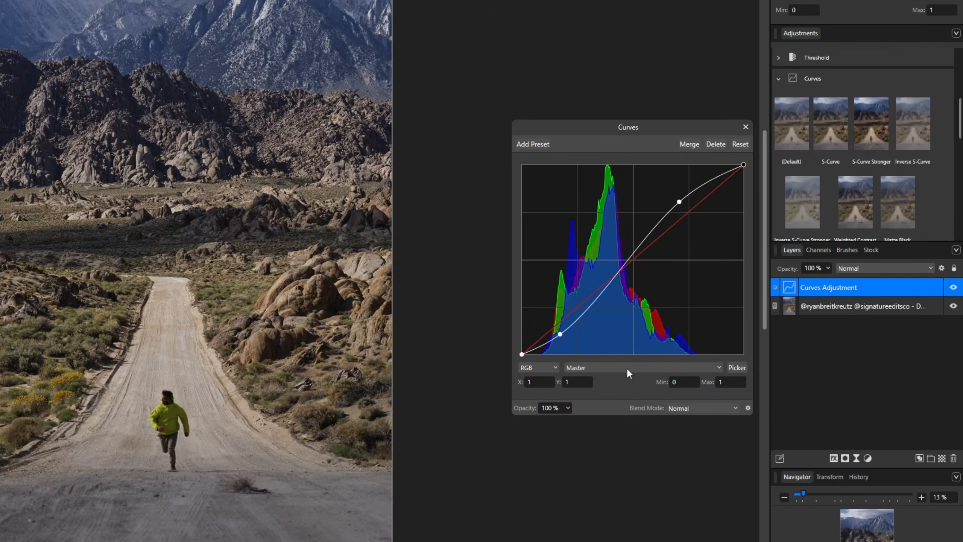
Try raising and lowering a midtone point on the Red curve to about X 0.555, Y 0.314, and delete the point.
left_click(611, 370)
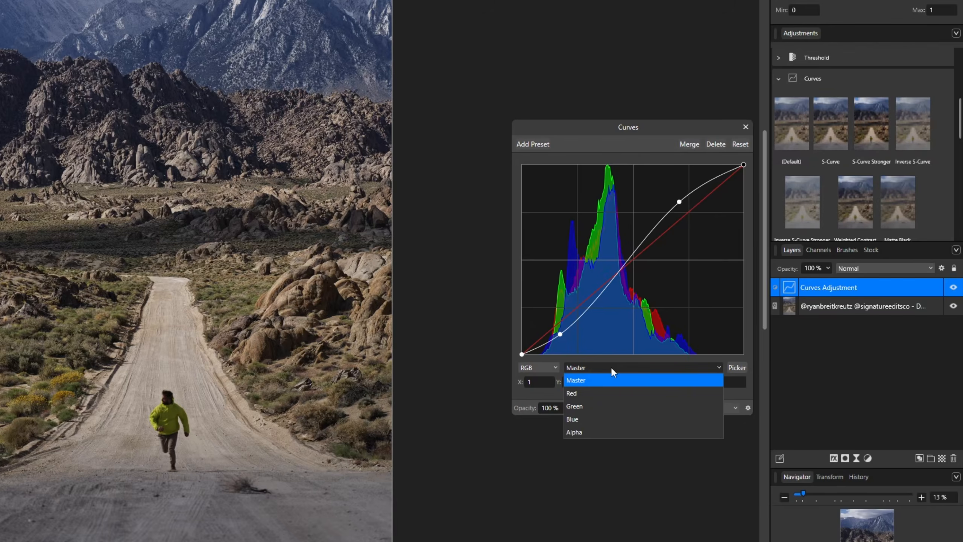
left_click(606, 394)
left_click_drag(628, 271, 618, 260)
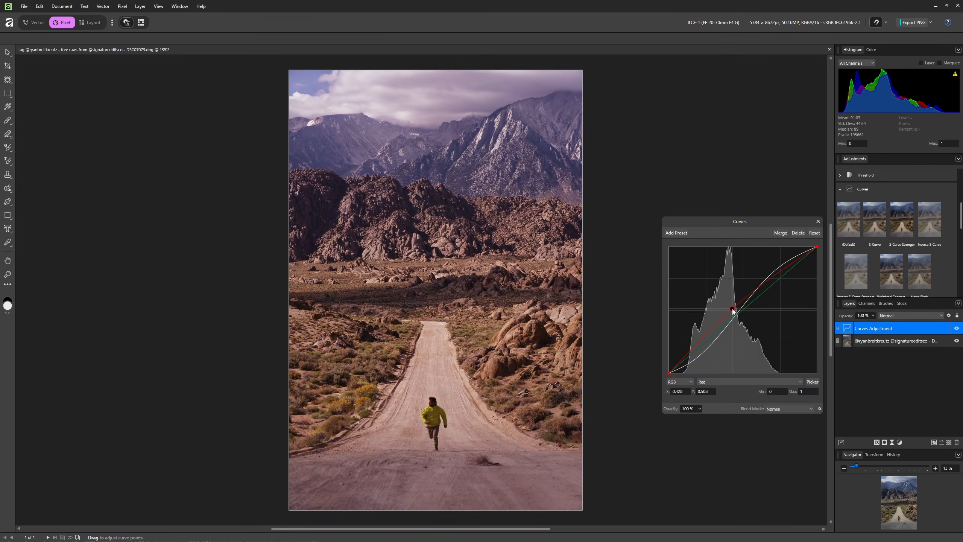
left_click_drag(734, 309, 751, 336)
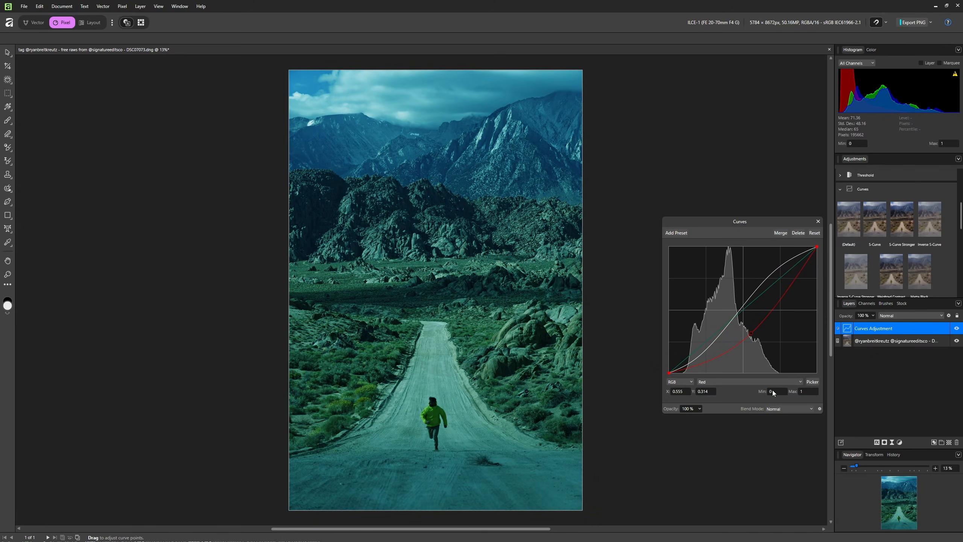
key("Delete")
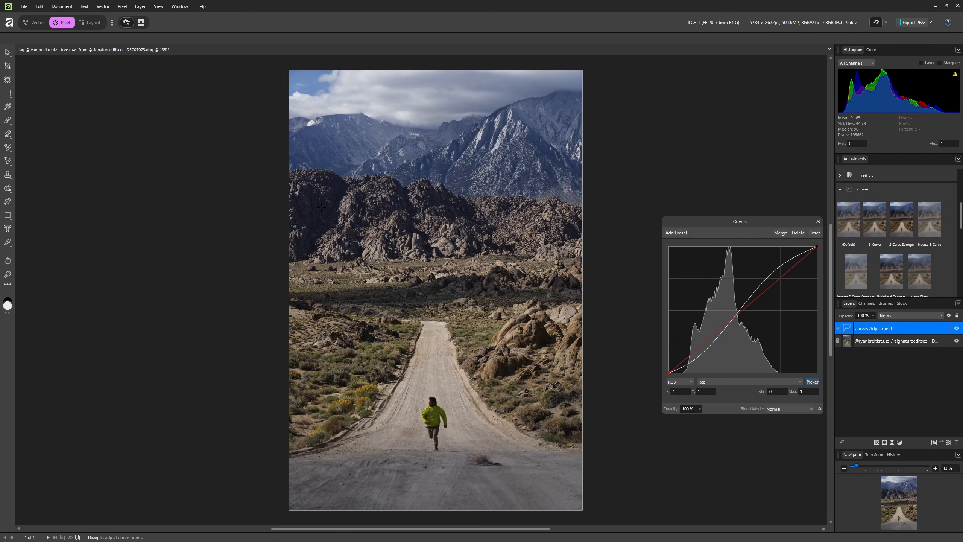
Try sampling the photo to lower red in the rock shadows and raise it in the clouds, and reset all curves.
left_click_drag(315, 209, 316, 220)
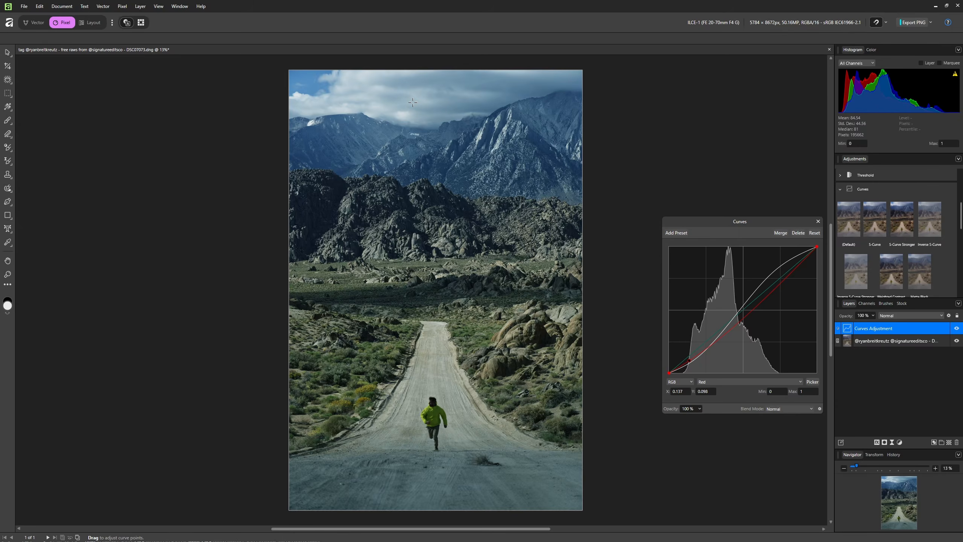
left_click_drag(413, 102, 412, 88)
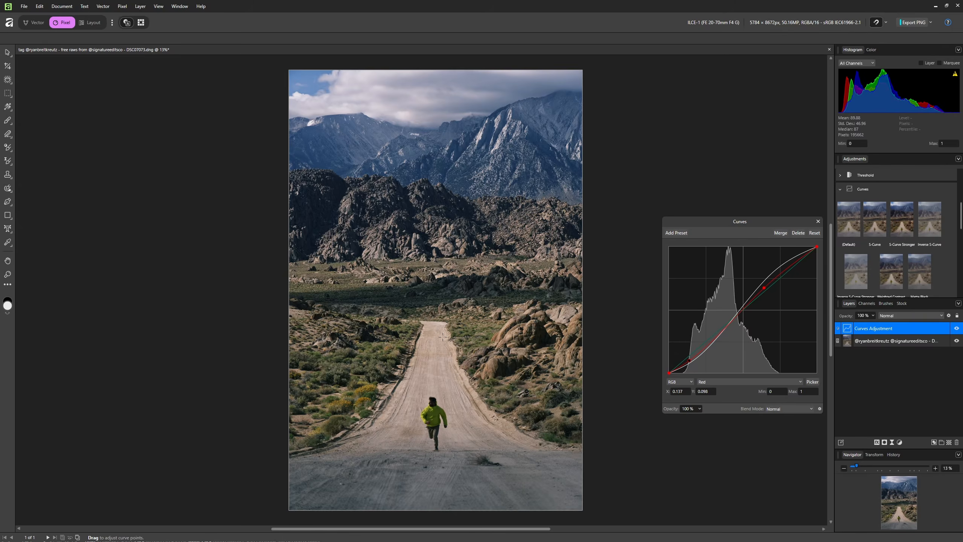
left_click(732, 382)
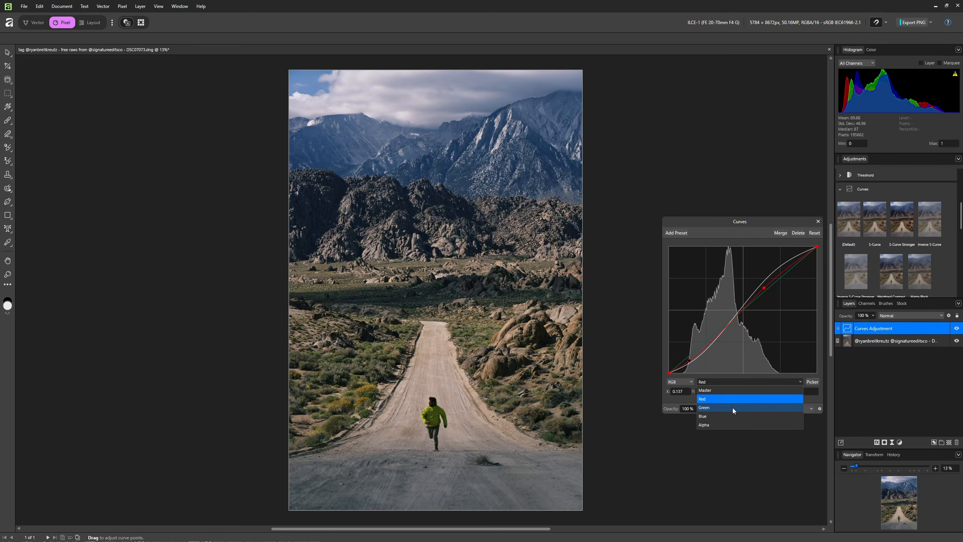
left_click(733, 408)
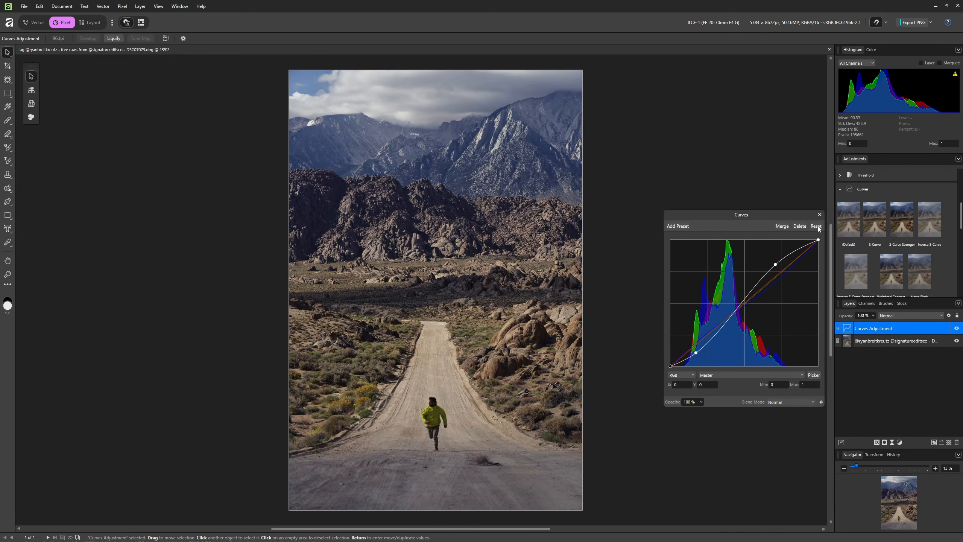
left_click(817, 226)
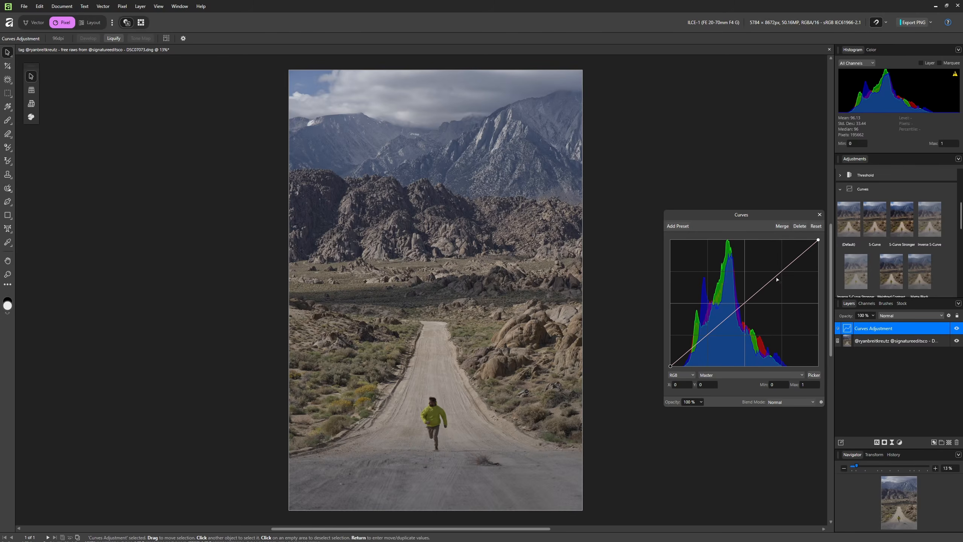
Shape the Master curve with the Picker by darkening the rock shadows and brightening the sky, and compare before and after.
left_click(816, 375)
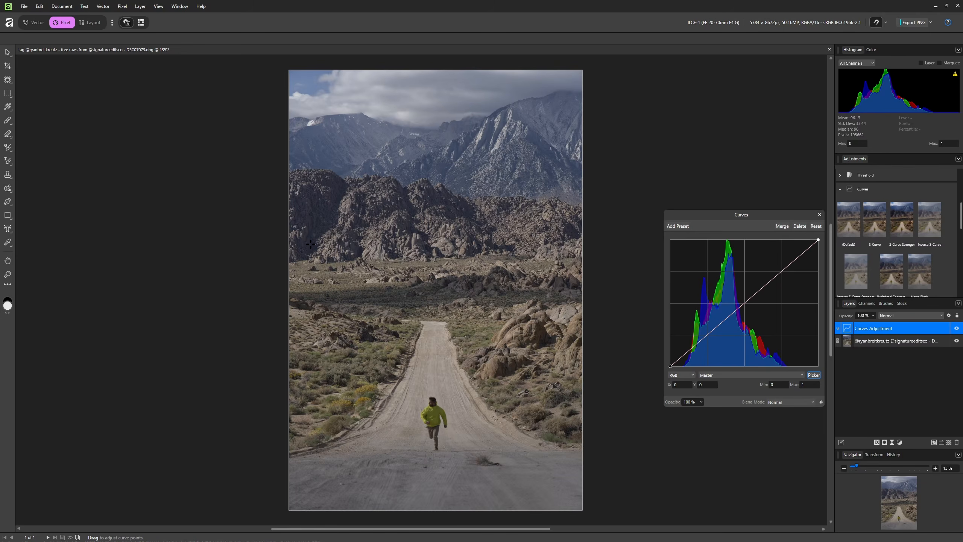
left_click_drag(310, 242, 315, 253)
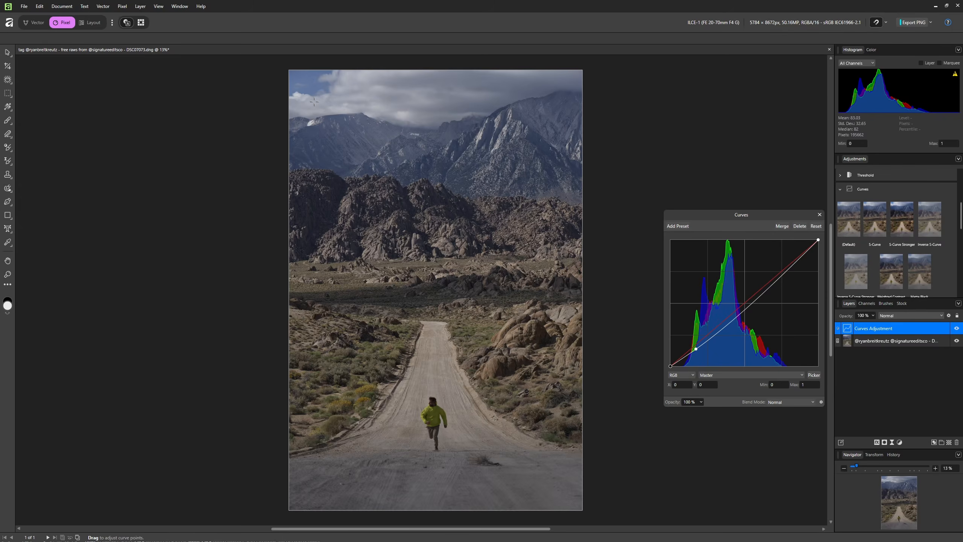
left_click_drag(298, 93, 298, 65)
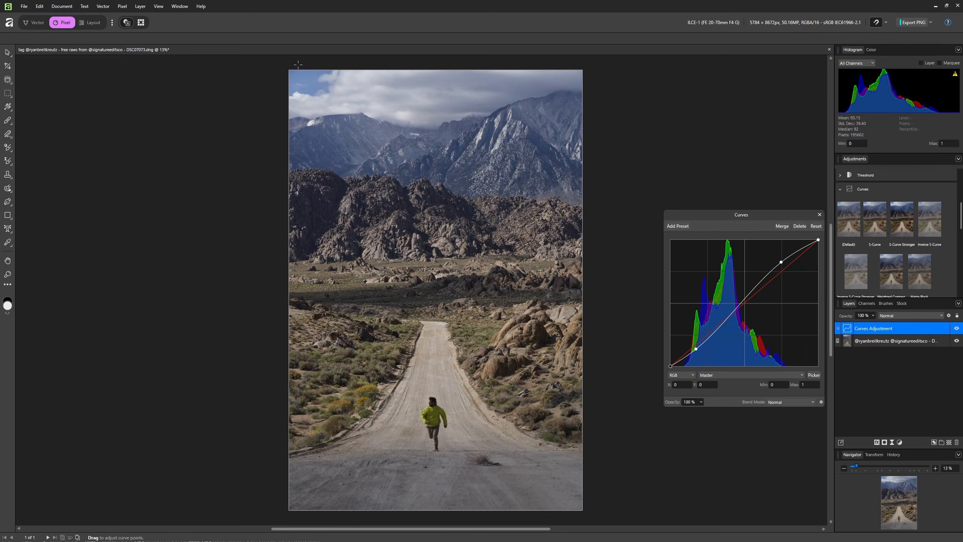
left_click(957, 329)
left_click(957, 329)
Lower the Master curve's shadow point to about X 0.173, Y 0.109 and raise a midtone point to about X 0.492, Y 0.529.
left_click_drag(696, 350, 696, 352)
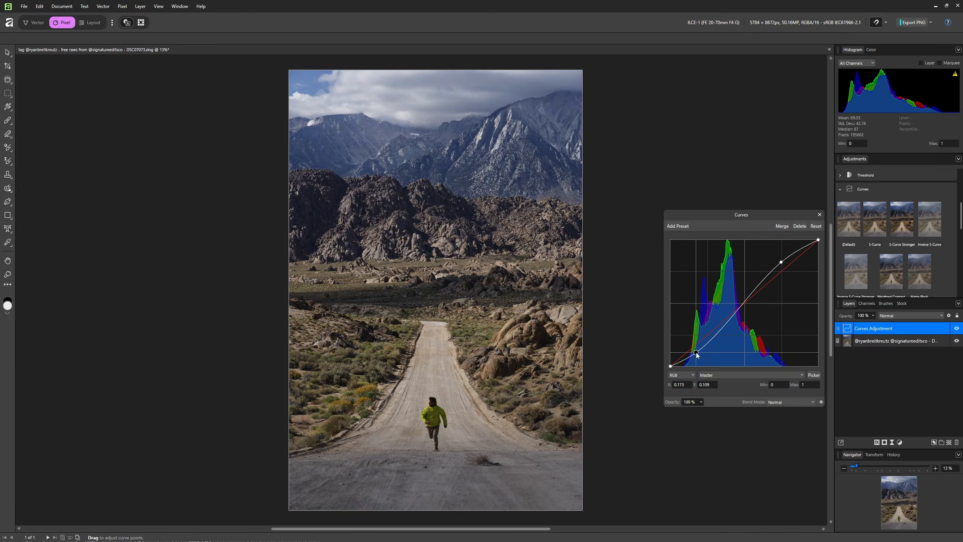
left_click(745, 304)
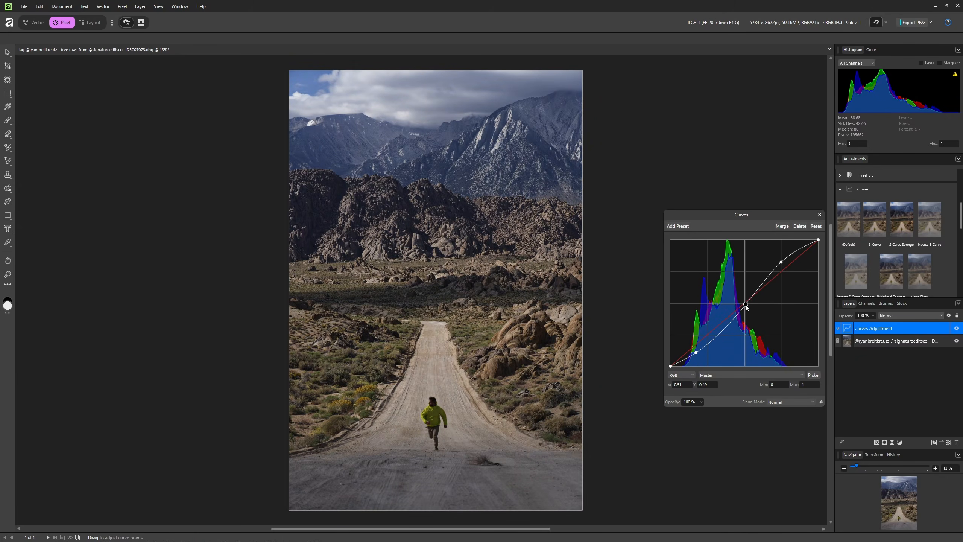
left_click_drag(744, 304, 744, 301)
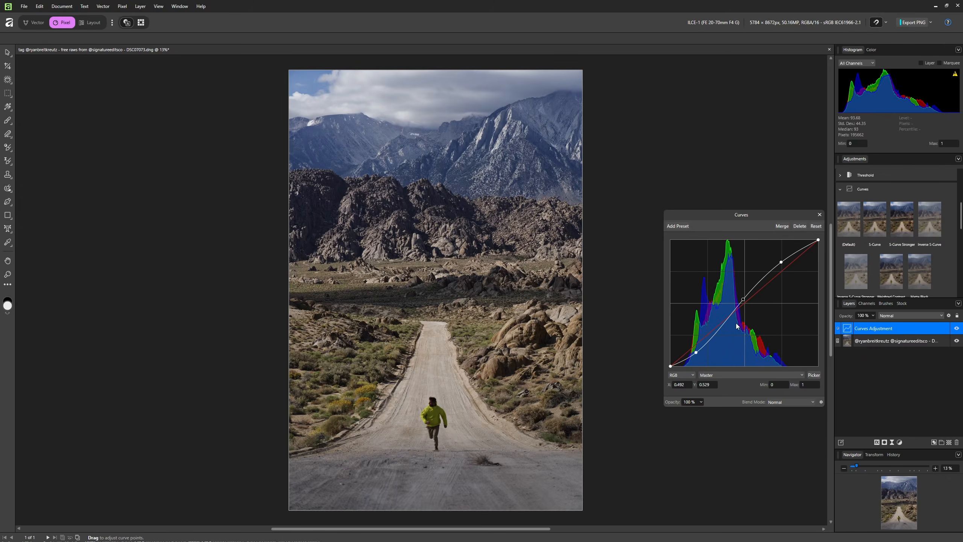
Anchor the Red curve's midpoint, lower its shadows, raise its highlights to about X 0.734, Y 0.768, and compare before and after.
left_click(724, 376)
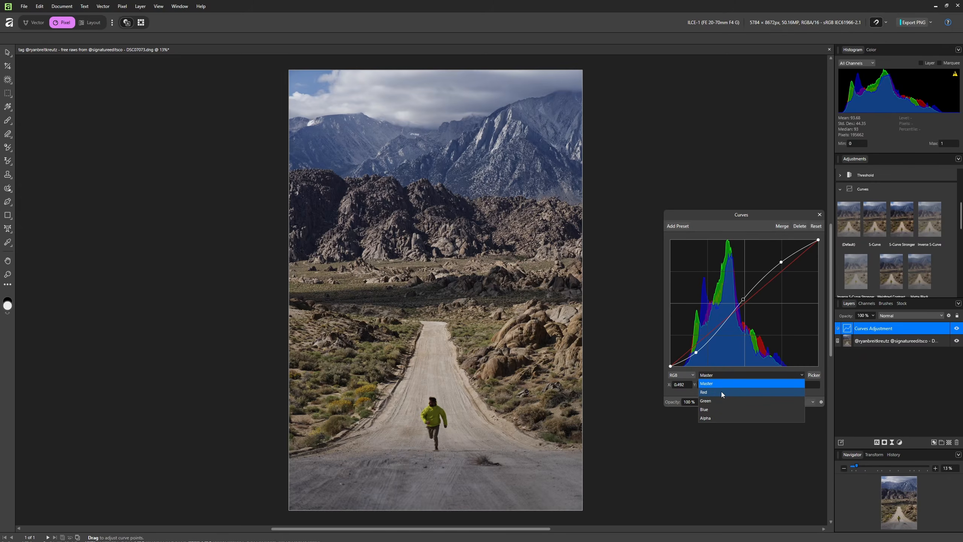
left_click(721, 392)
left_click(757, 360)
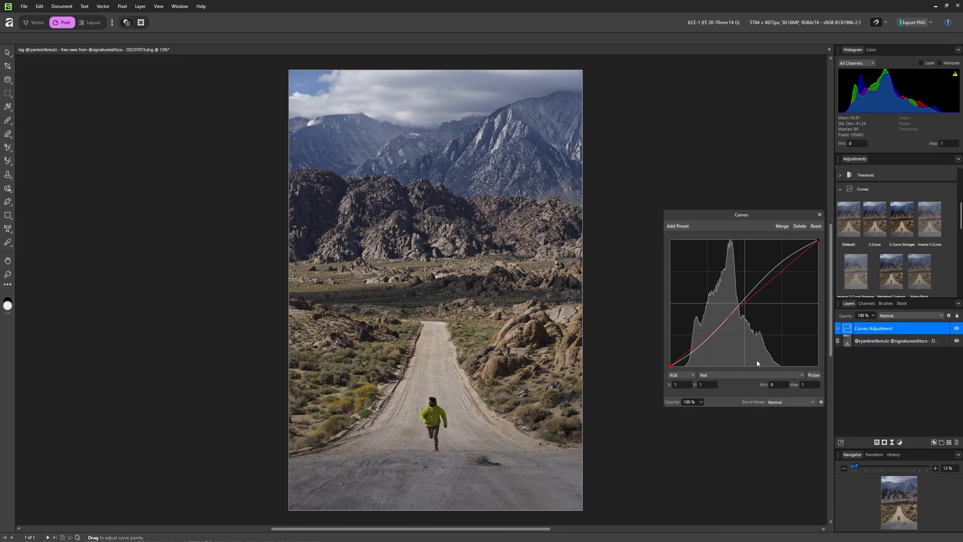
left_click(745, 305)
left_click_drag(701, 342, 697, 353)
left_click_drag(779, 272, 779, 269)
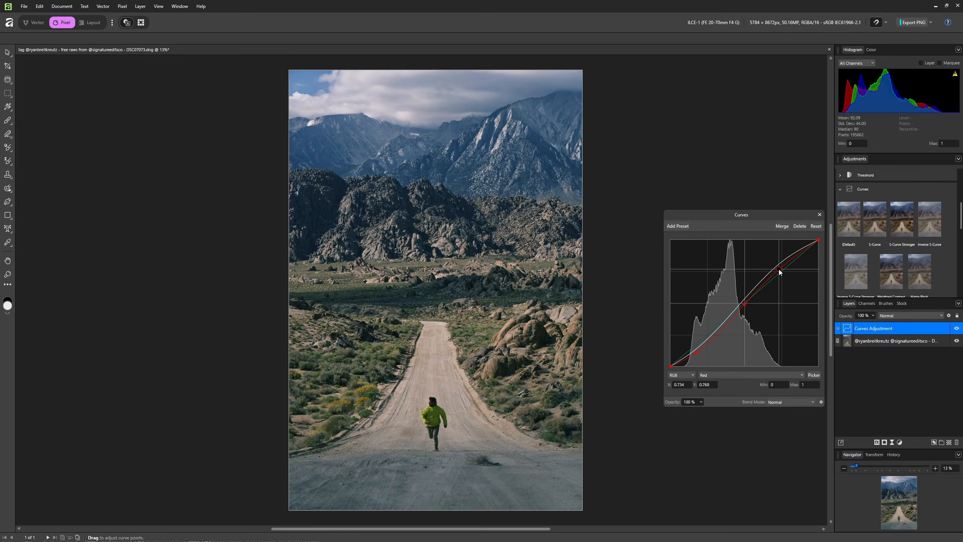
left_click(956, 329)
left_click(957, 329)
Try lifting the Blue curve's shadows to about X 0.211, Y 0.243 while anchoring its midpoint near the diagonal.
left_click(732, 374)
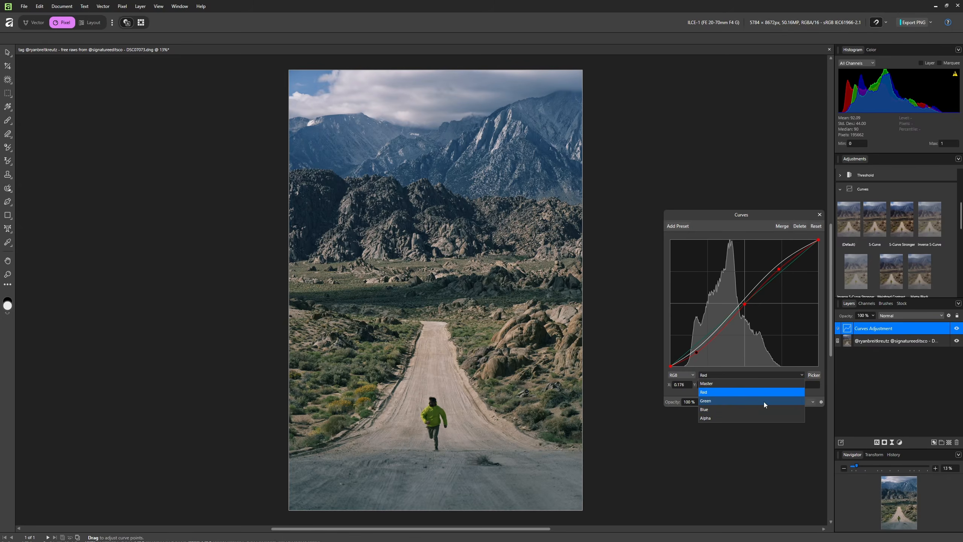
left_click(720, 409)
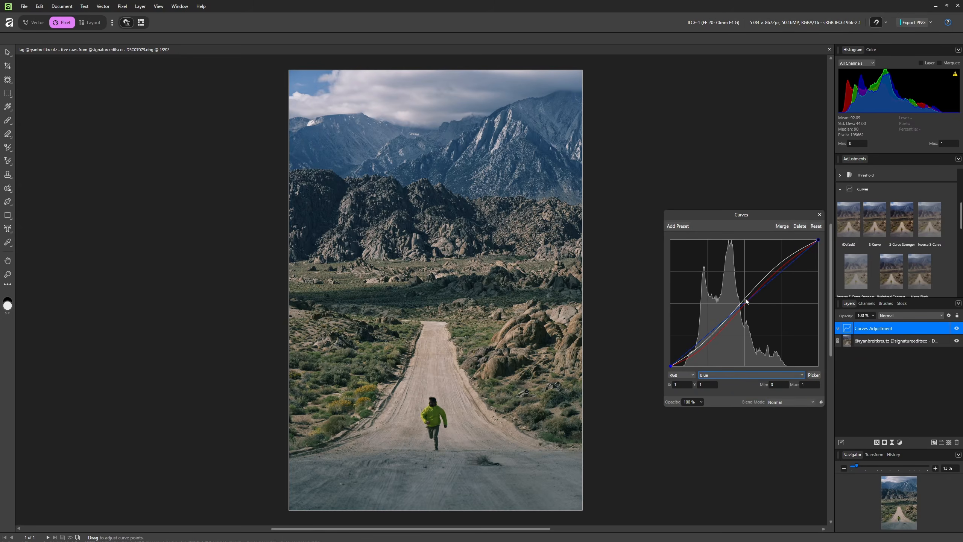
mouse_move(708, 337)
left_mouse_down()
mouse_move(691, 349)
mouse_move(703, 338)
left_mouse_up()
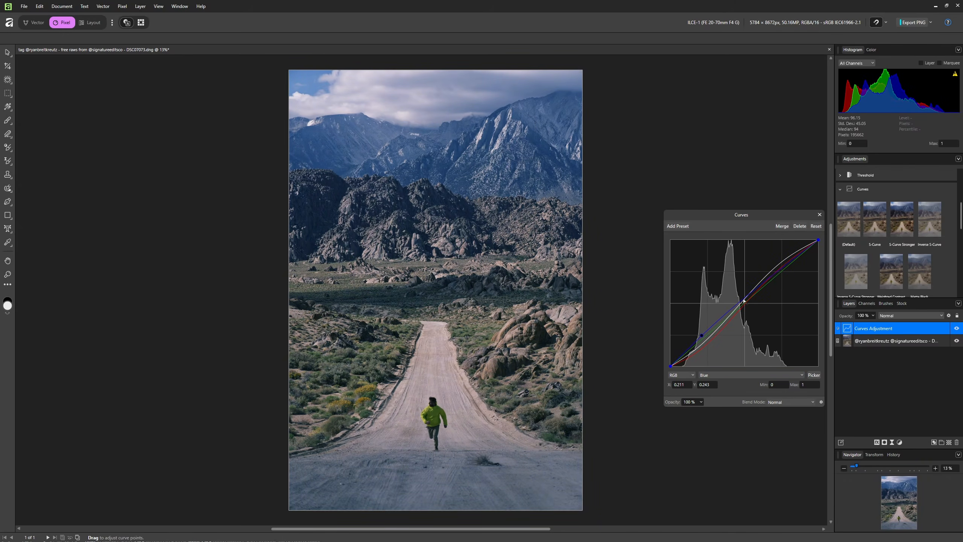
left_click_drag(745, 301, 746, 303)
left_click(702, 336)
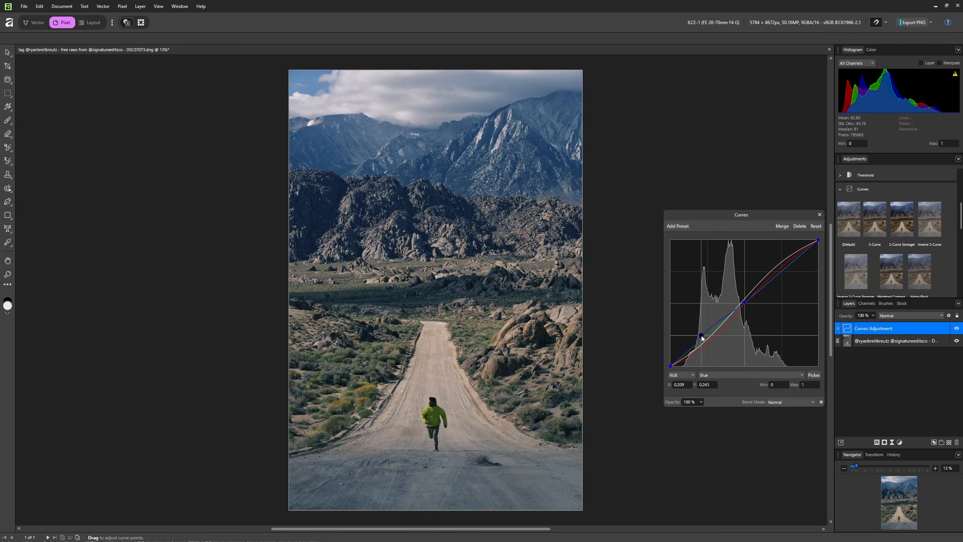
left_click_drag(702, 336, 704, 337)
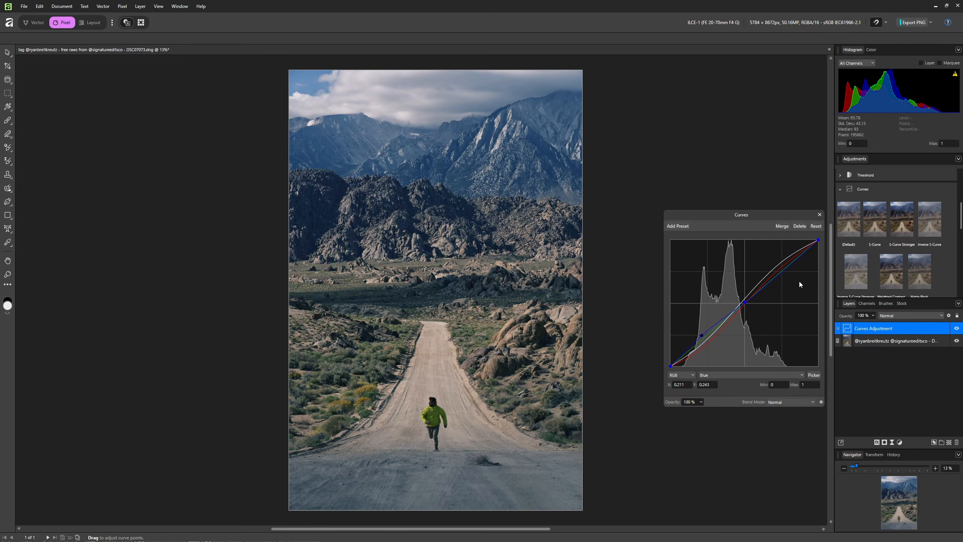
Anchor the Green curve's midpoint, lift its shadows to about X 0.214, Y 0.228, and slightly lower its highlights.
left_click(723, 374)
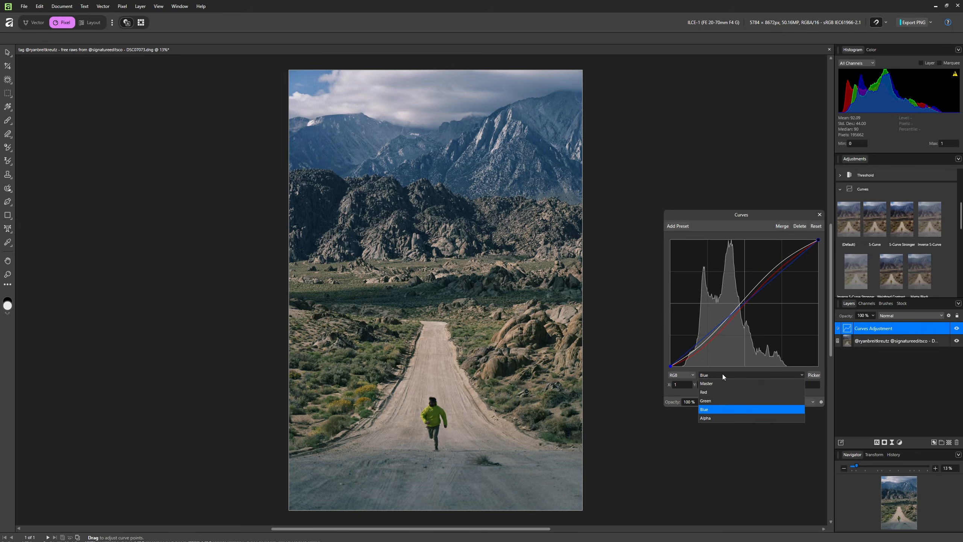
left_click(719, 401)
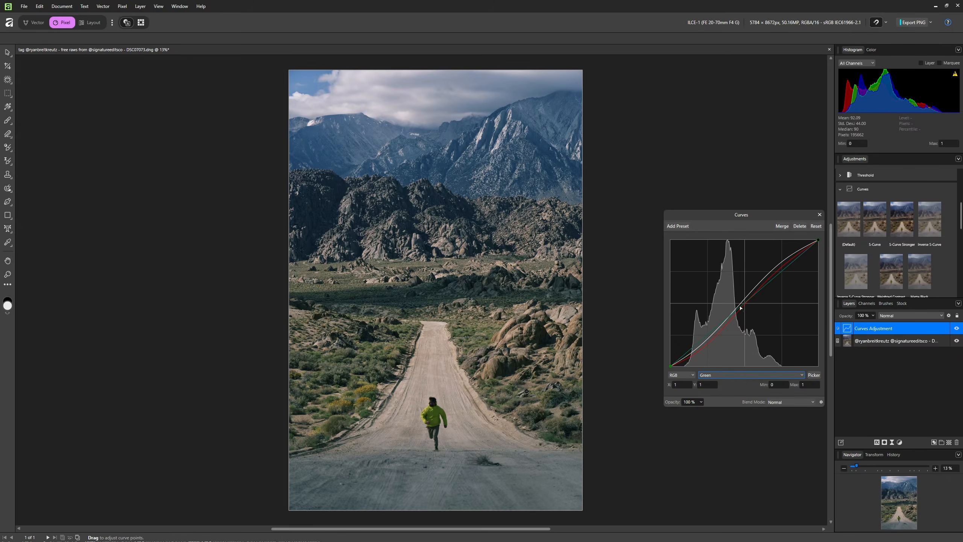
left_click(745, 303)
left_click_drag(706, 336, 703, 339)
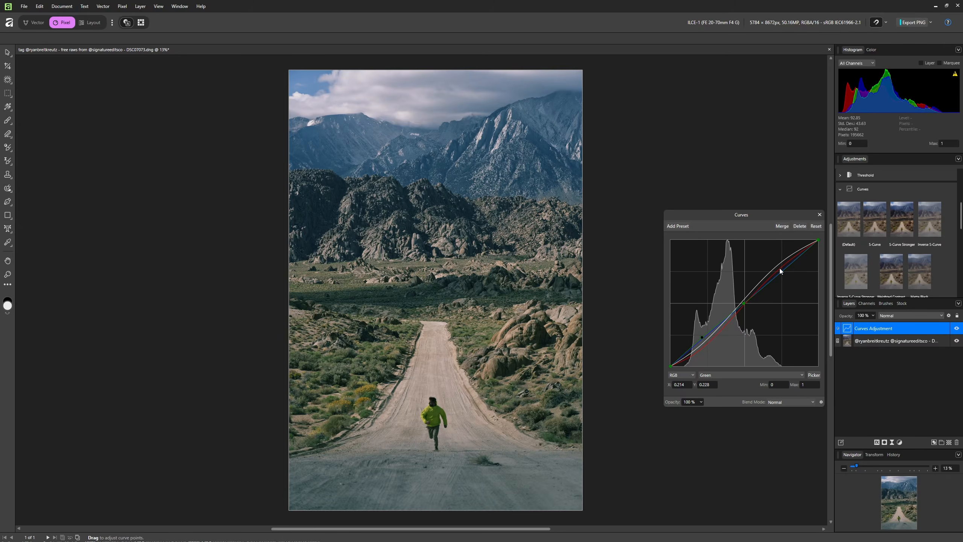
left_click_drag(781, 269, 782, 273)
Raise the Master curve's black point to about Y 0.058 for a matte fade in the darkest shadows.
left_click(724, 376)
left_click(723, 384)
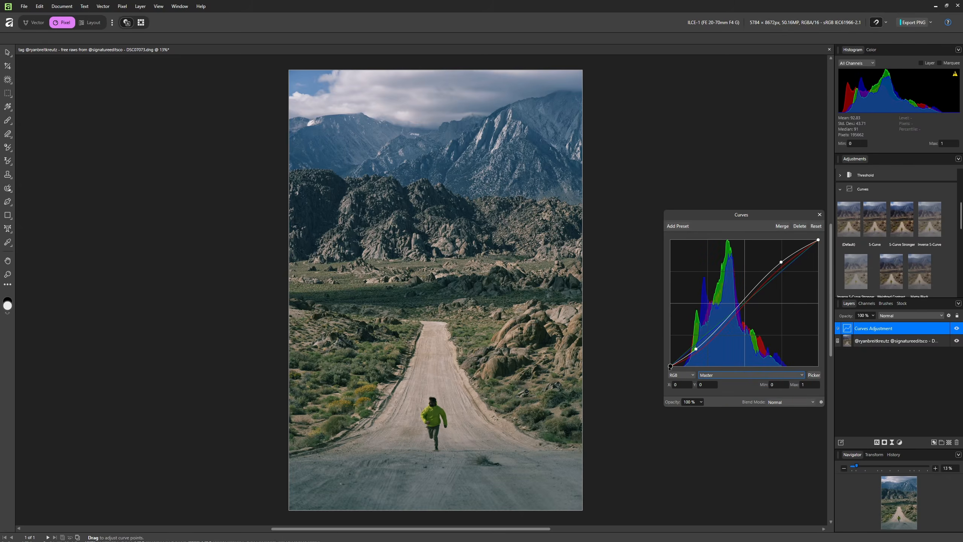
left_click_drag(671, 368, 643, 359)
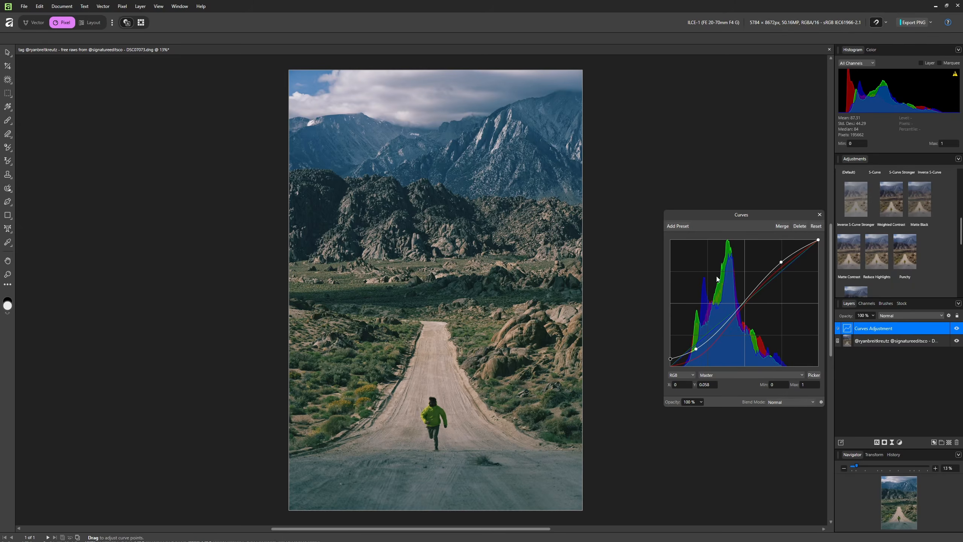
Save the current curves as an adjustment preset named "Cyan shadows" and check it among the Curves presets.
left_click(681, 226)
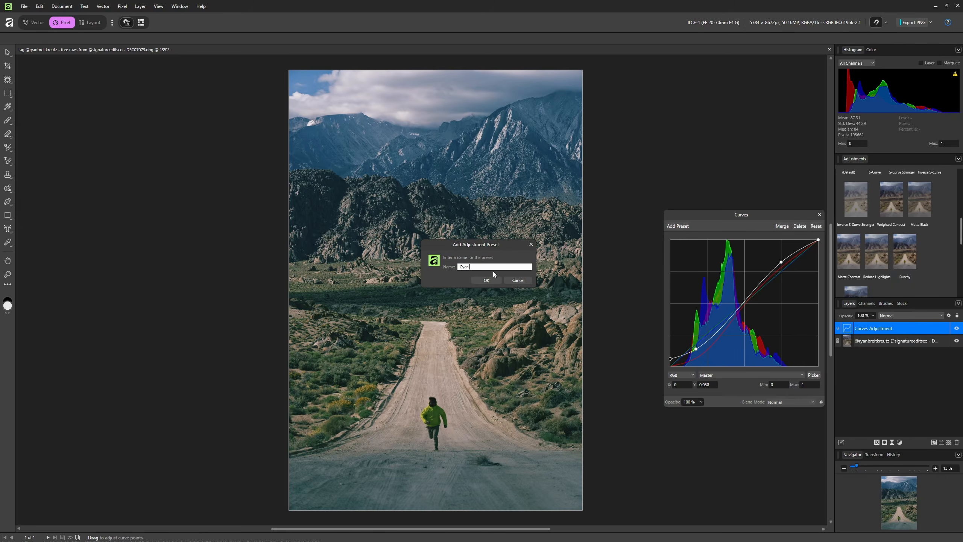
key("Return")
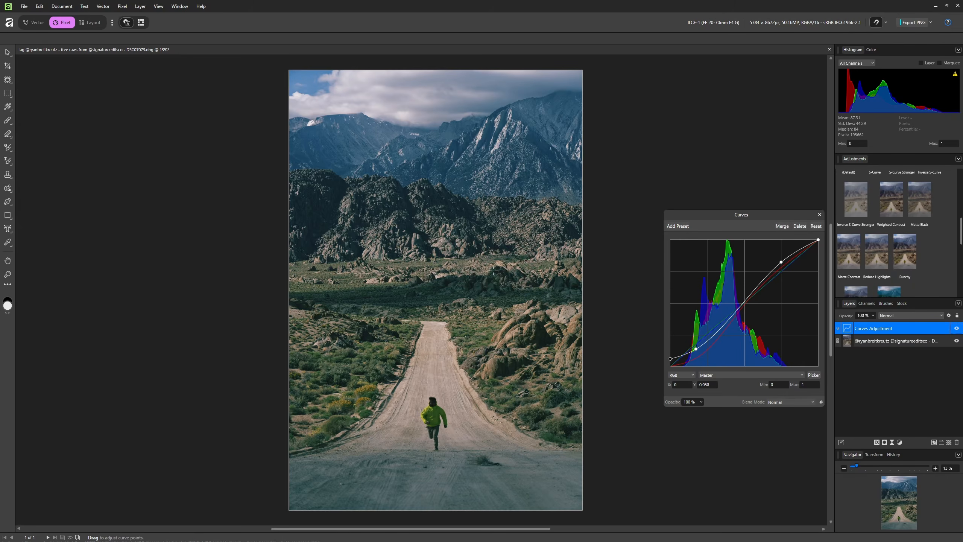
scroll(920, 230, "down", 3)
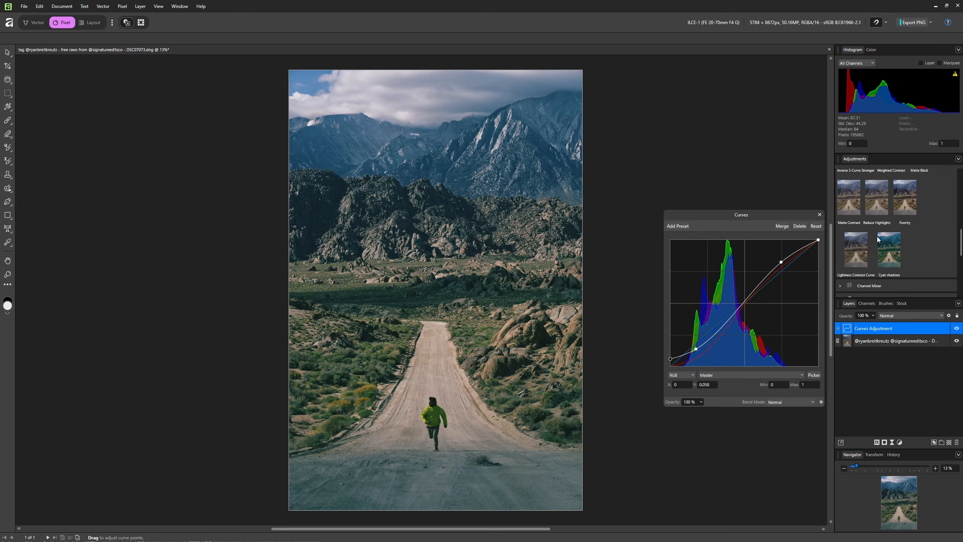
scroll(944, 226, "up", 6)
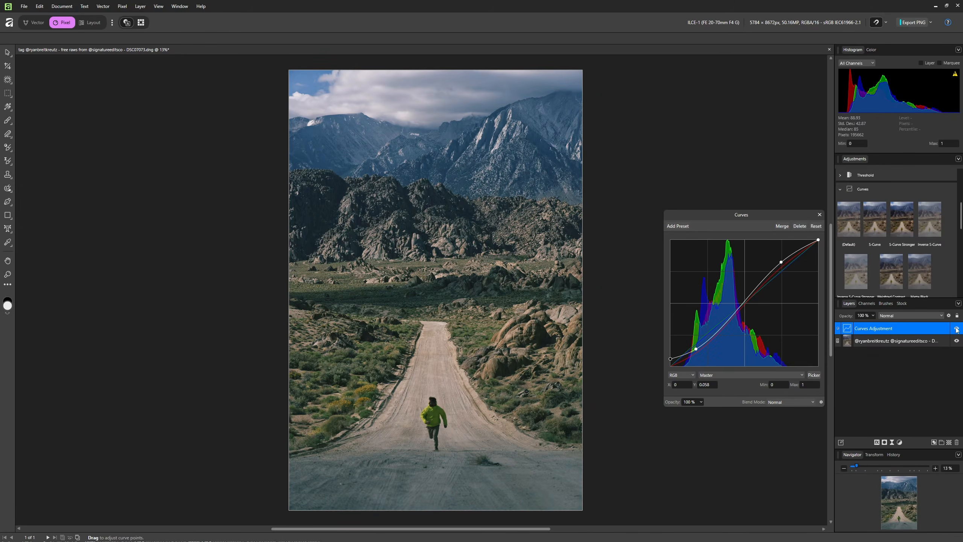
Toggle the Curves adjustment's visibility to compare the photo before and after the edit.
left_click(956, 328)
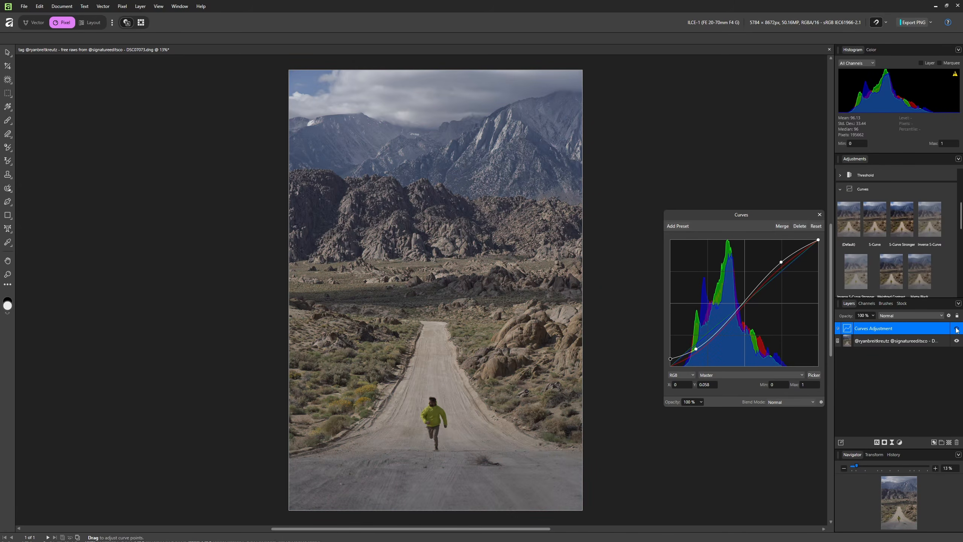
left_click(956, 329)
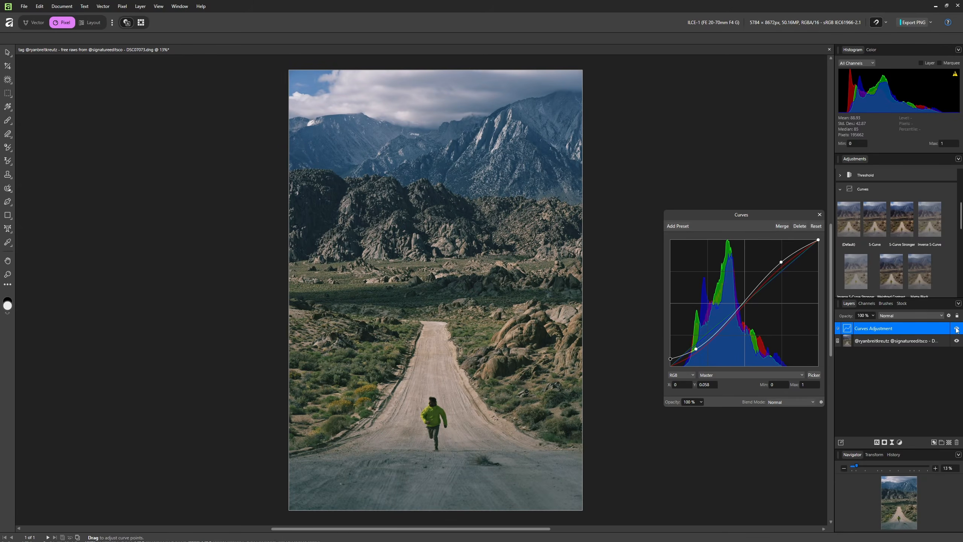
left_click(957, 329)
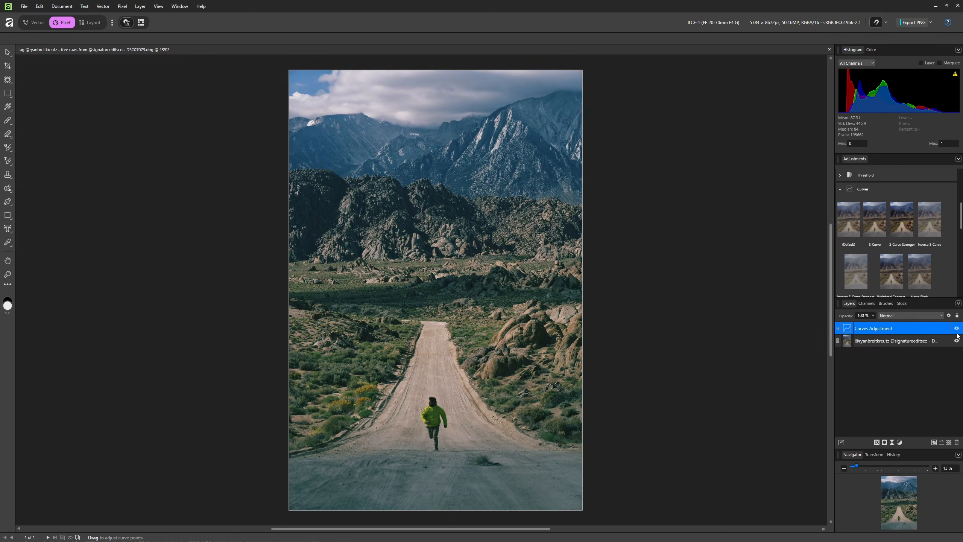